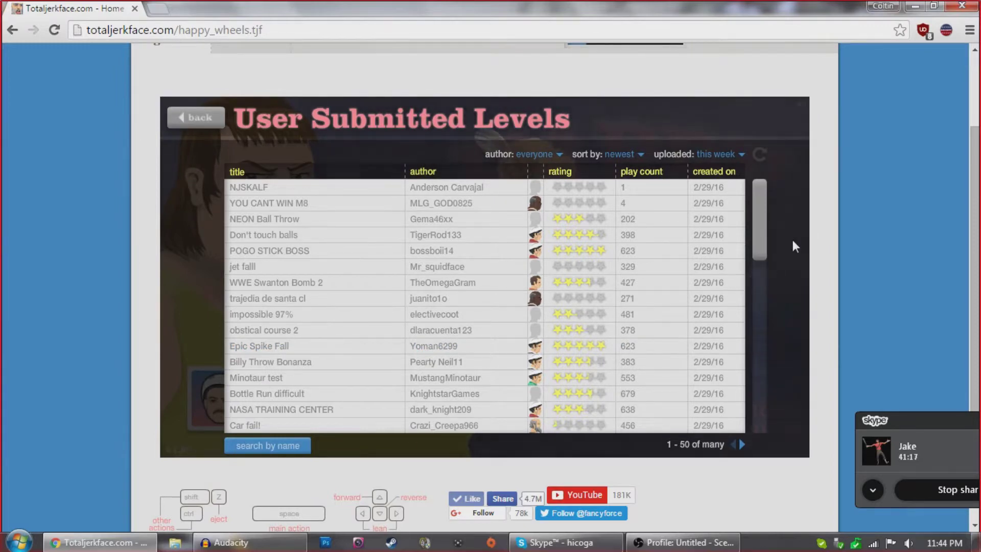
# Bring up the screen recorder, then return to Chrome's User Submitted Levels table
pyautogui.click(713, 547)
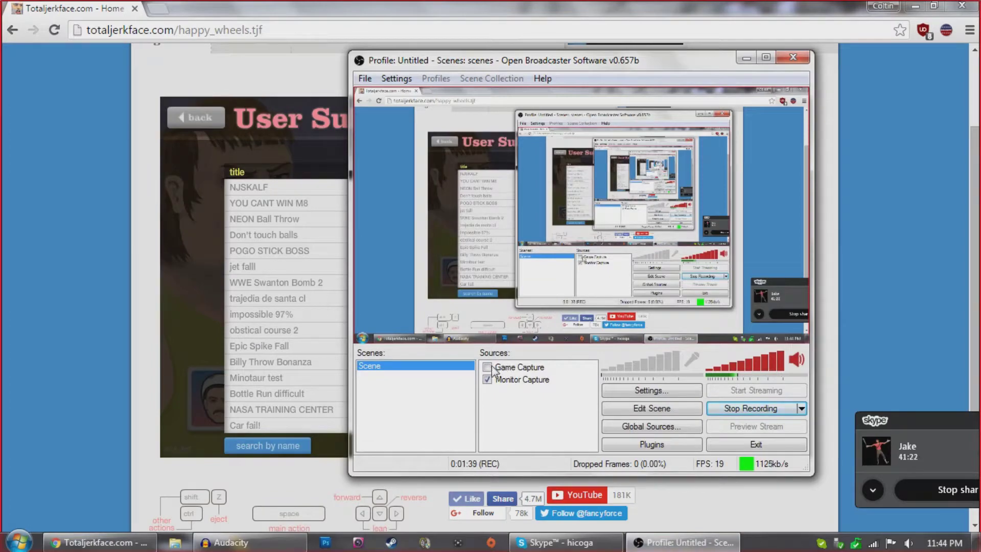
pyautogui.click(860, 205)
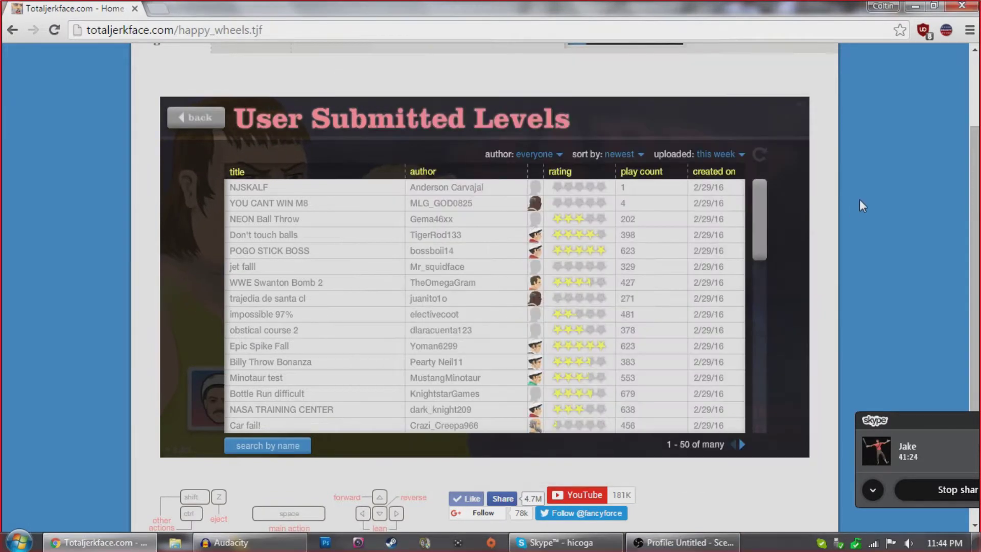
pyautogui.scroll(-2, 617, 249)
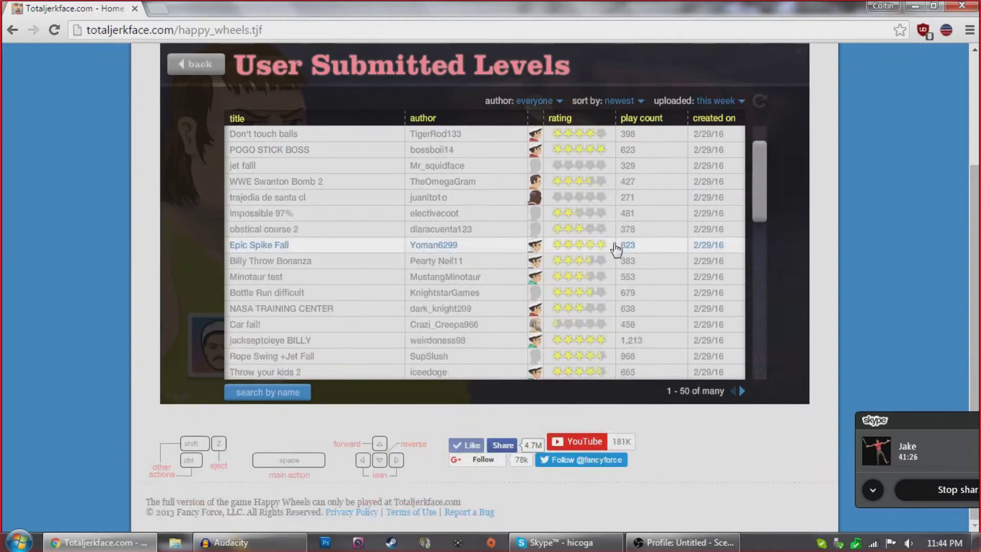
pyautogui.scroll(2, 617, 250)
pyautogui.moveTo(765, 231); pyautogui.dragTo(755, 294)
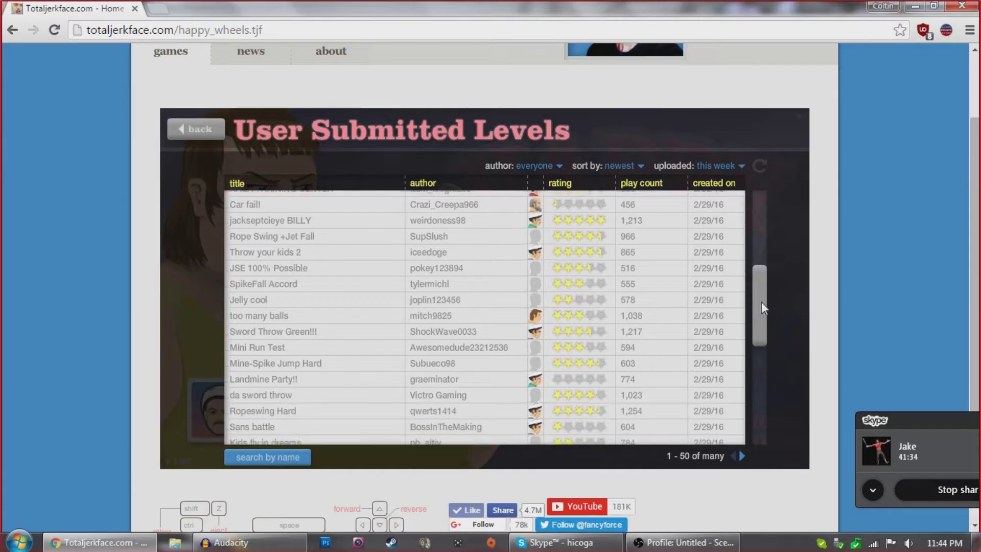
pyautogui.moveTo(762, 301); pyautogui.dragTo(751, 414)
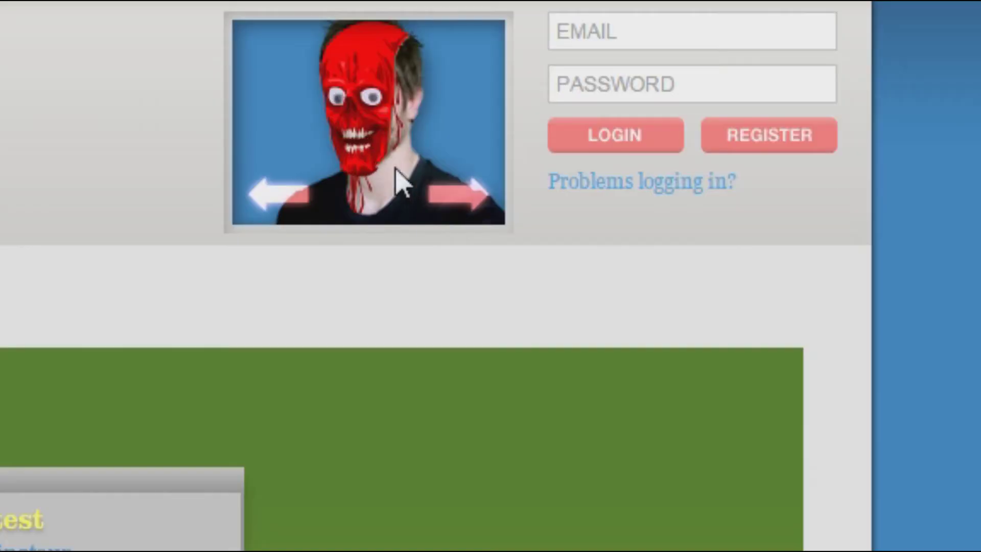
# Right-click outside the Flash game to reach Chrome's page menu and choose Inspect
pyautogui.rightClick(375, 128)
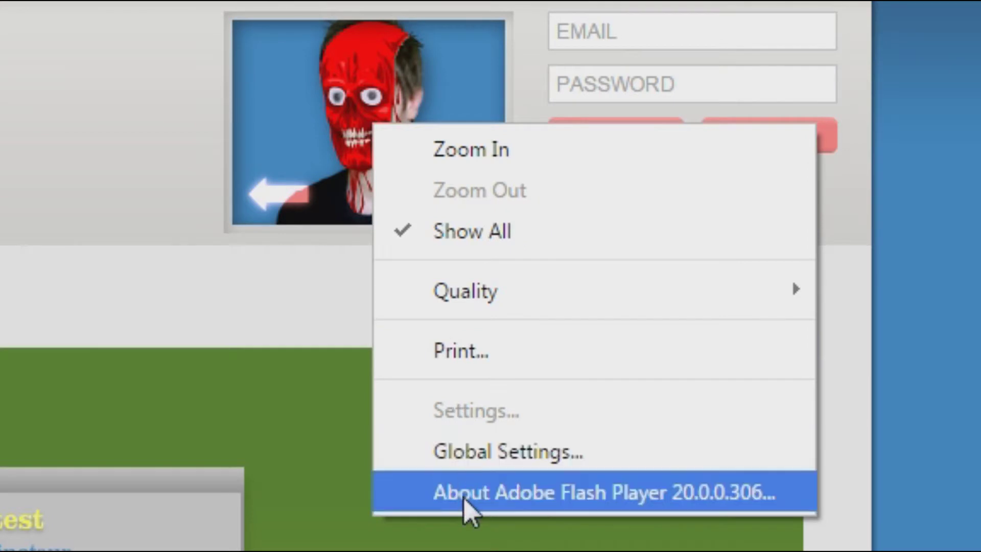
pyautogui.rightClick(362, 114)
pyautogui.rightClick(368, 66)
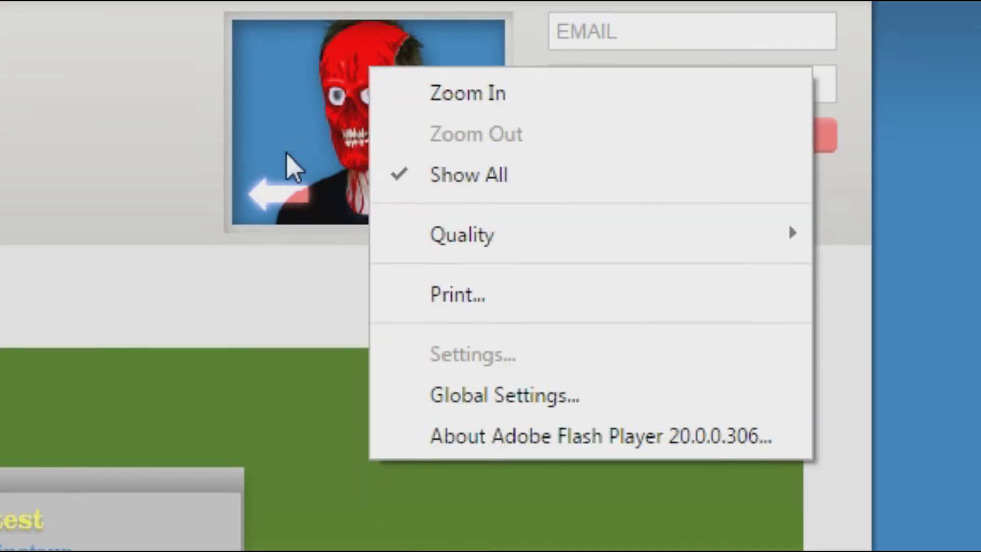
pyautogui.rightClick(121, 216)
pyautogui.click(277, 547)
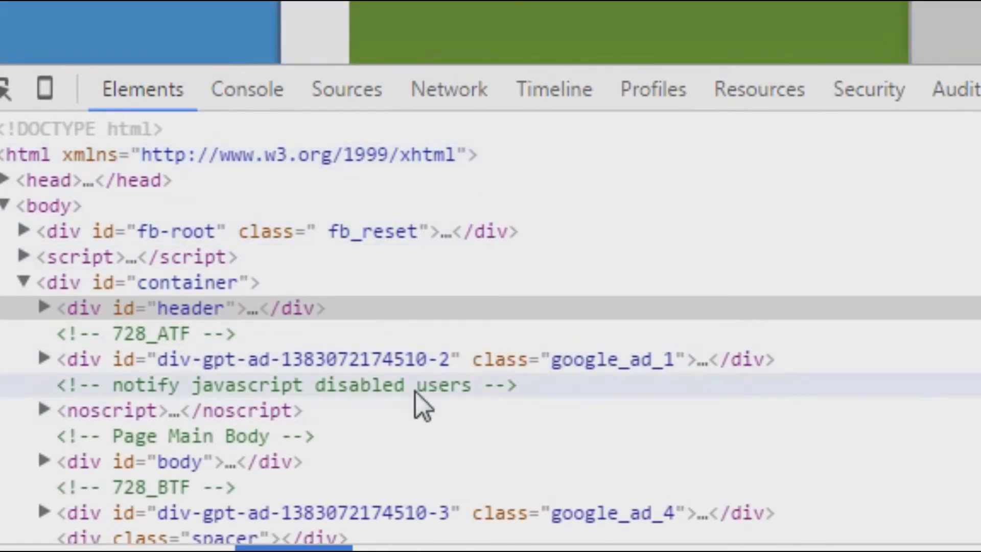
# Select and expand the google_ad_1 ad element, inspecting its shadow root and script
pyautogui.click(496, 365)
pyautogui.scroll(-3, 495, 368)
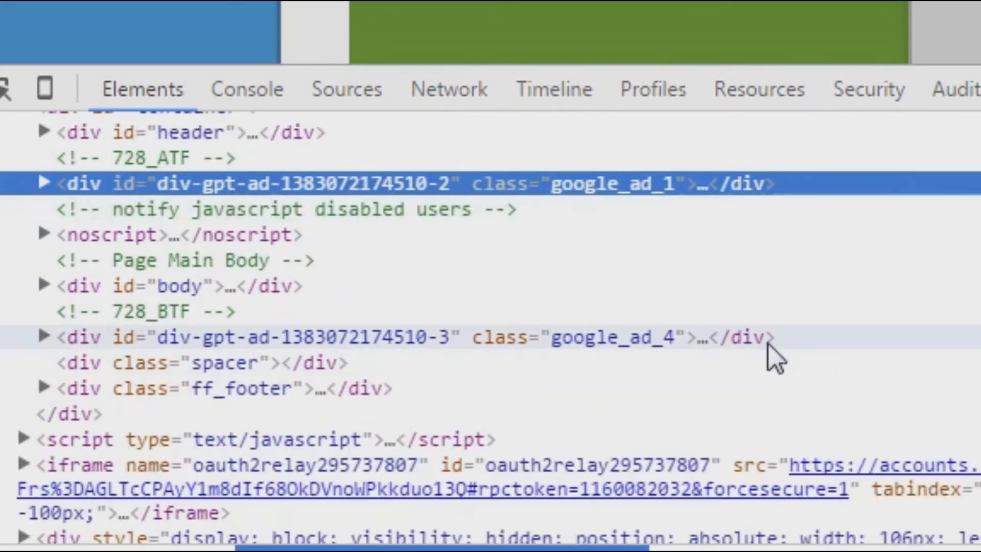
pyautogui.click(704, 183)
pyautogui.click(269, 211)
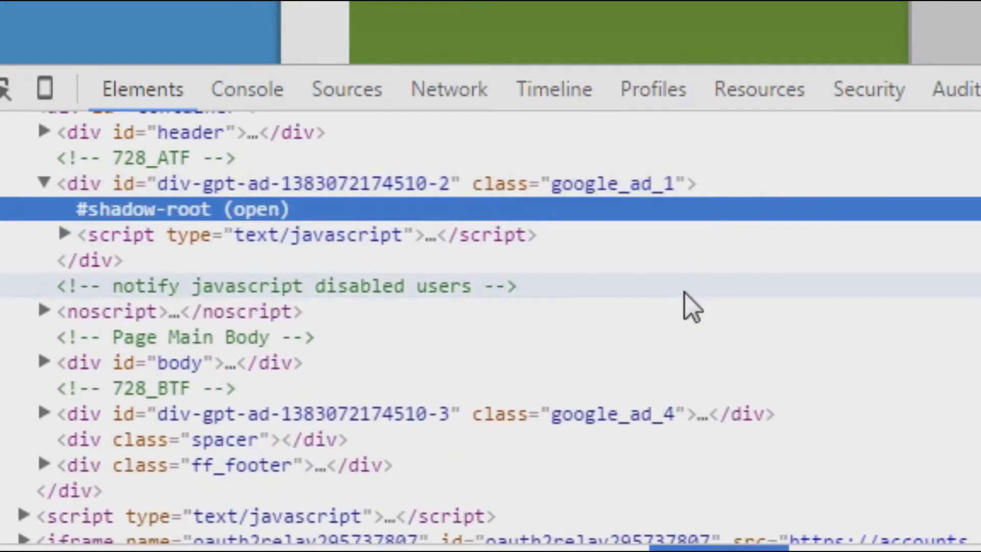
pyautogui.click(398, 237)
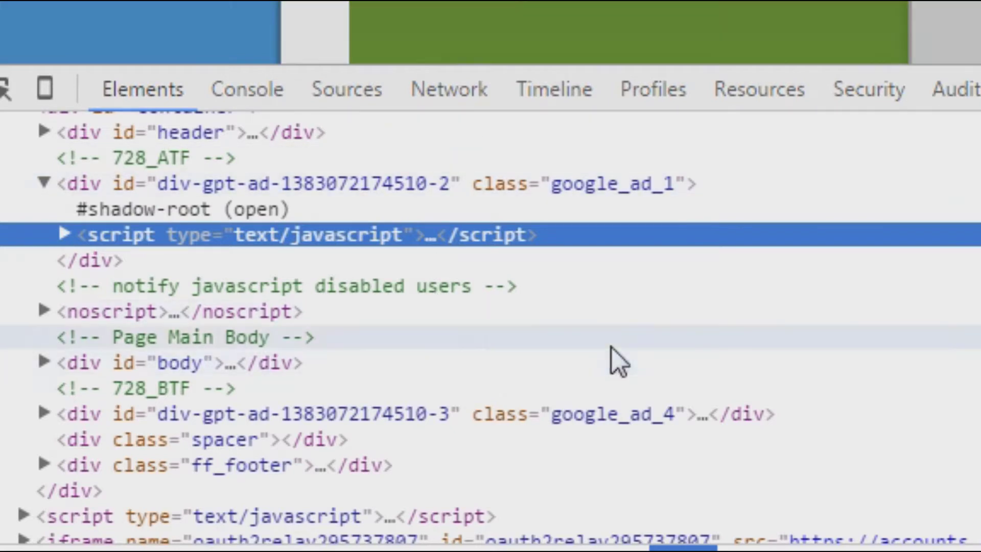
pyautogui.scroll(-3, 614, 360)
# Delete the rufous-sandbox and oauth2relay iframe elements and the remaining page nodes
pyautogui.click(847, 481)
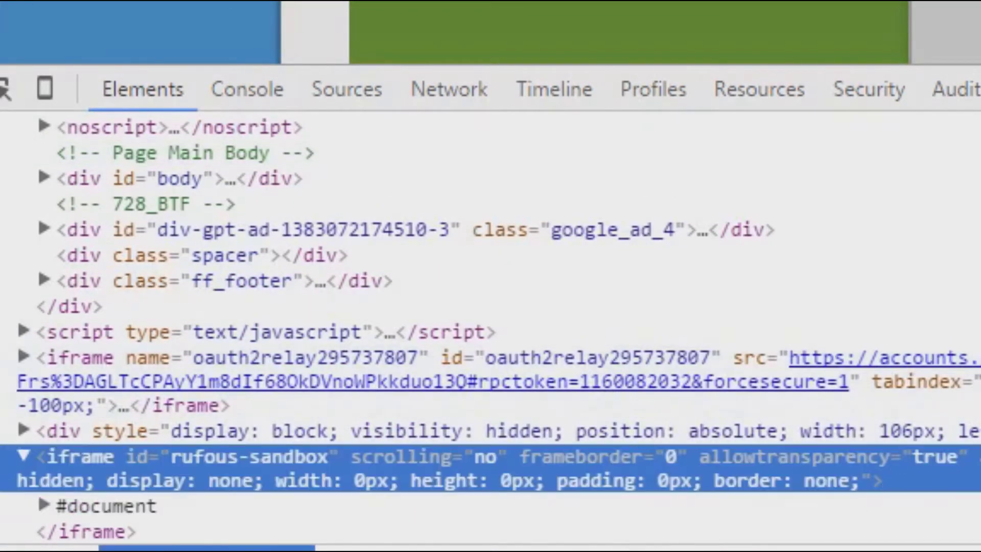
pyautogui.press('Delete')
pyautogui.click(700, 405)
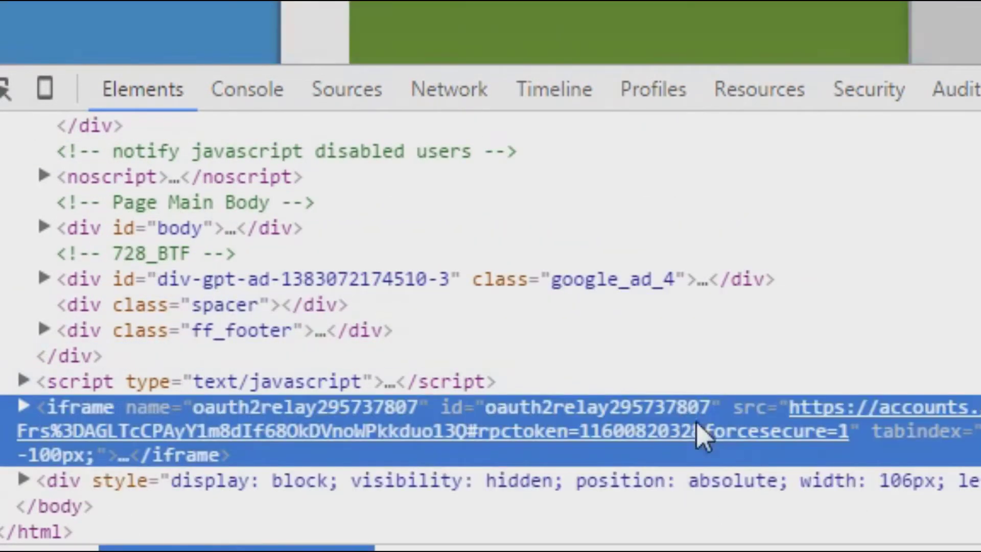
pyautogui.press('Delete')
pyautogui.press('Delete')
pyautogui.press('Delete')
pyautogui.press('Delete')
pyautogui.press('Delete')
pyautogui.press('Delete')
pyautogui.press('Delete')
pyautogui.press('Delete')
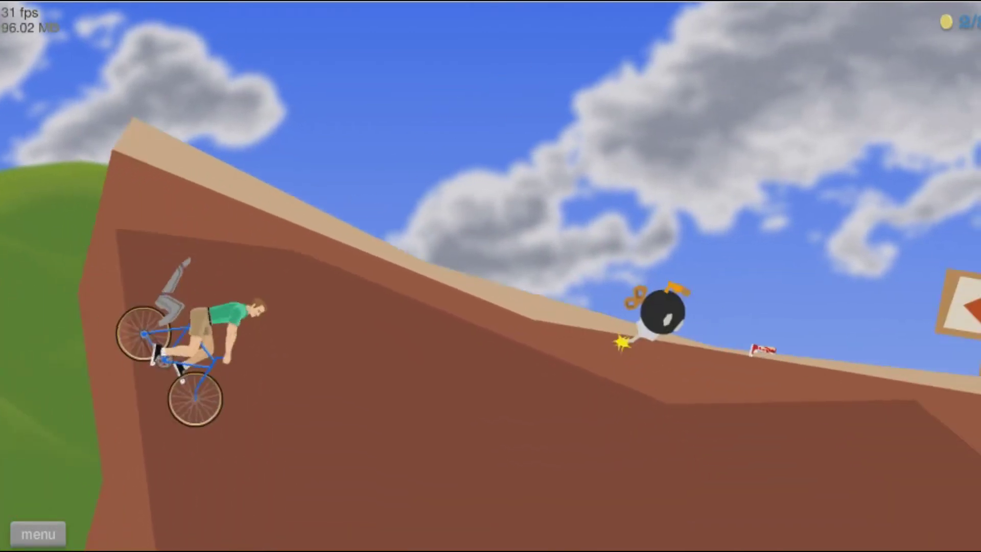
# Jump the ramp, reverse down, ride toward the star, then back down the plank and flip
pyautogui.press('Up')
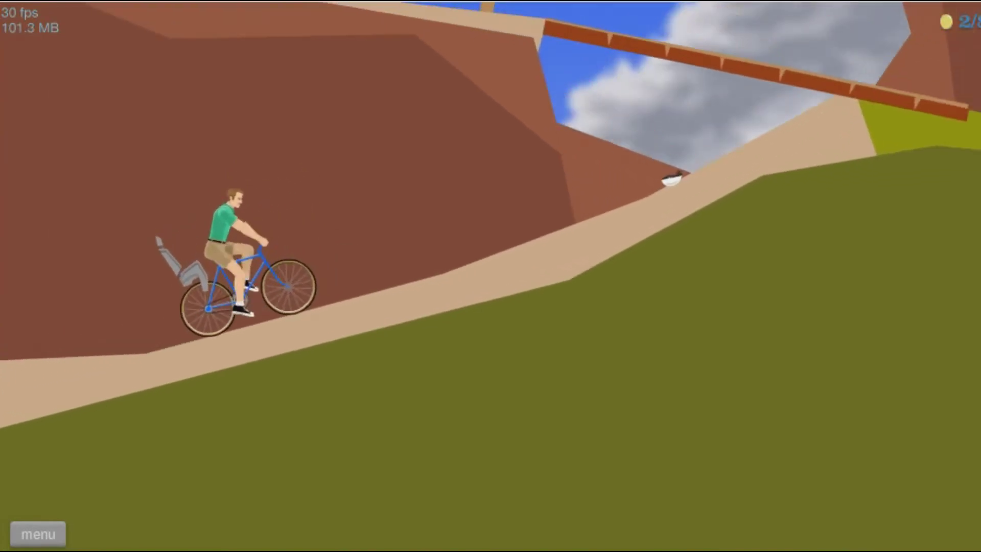
pyautogui.press('Up')
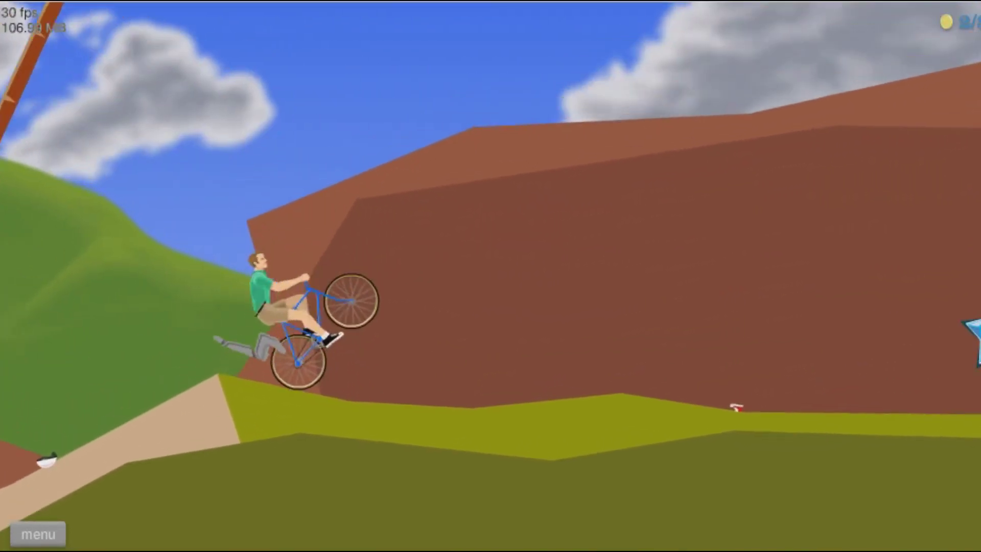
pyautogui.press('Down')
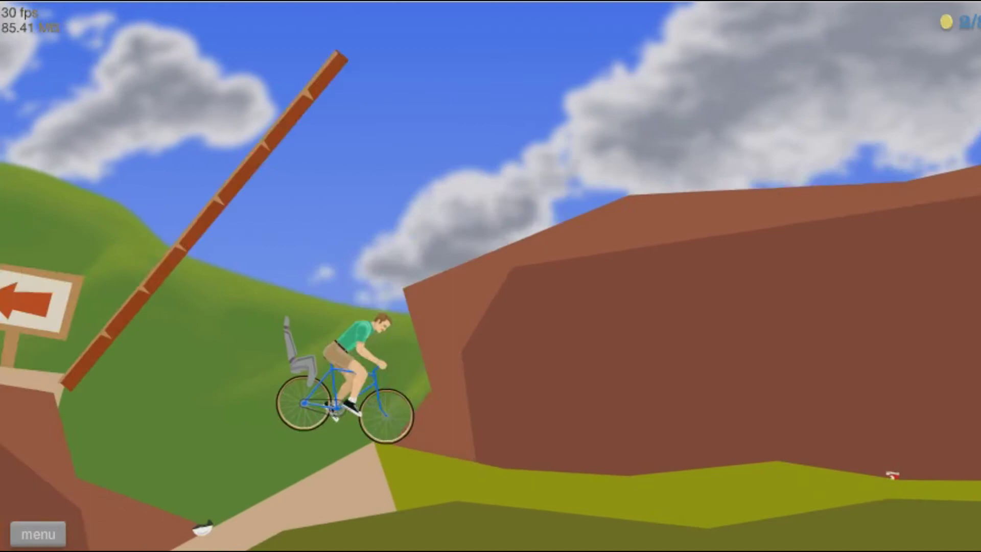
pyautogui.press('Down')
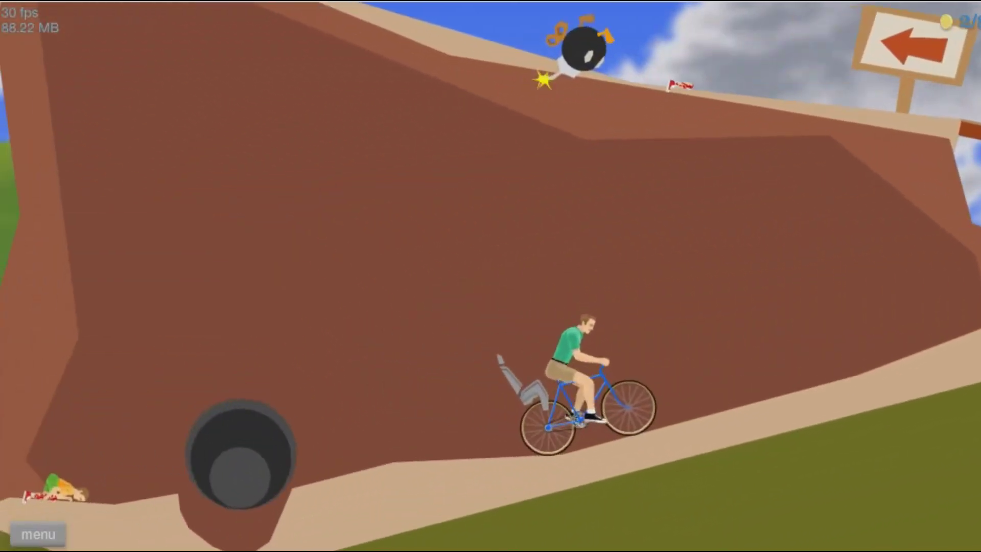
pyautogui.press('Up')
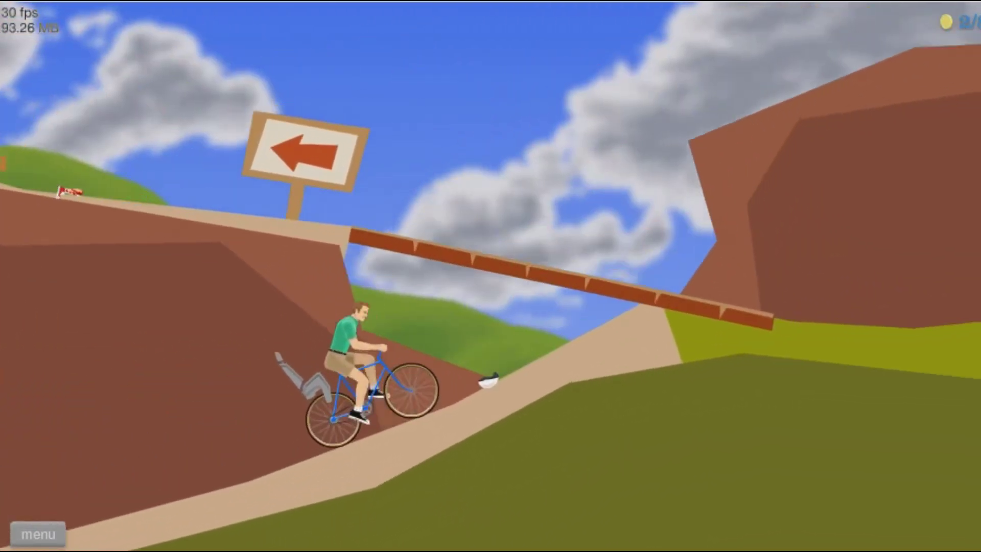
pyautogui.press('Up')
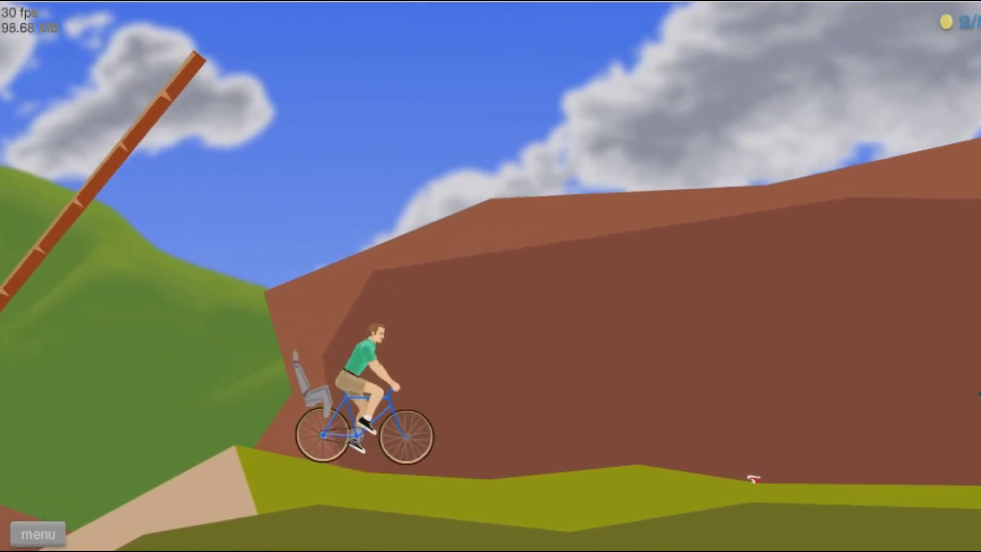
pyautogui.press('Up')
pyautogui.press('Down')
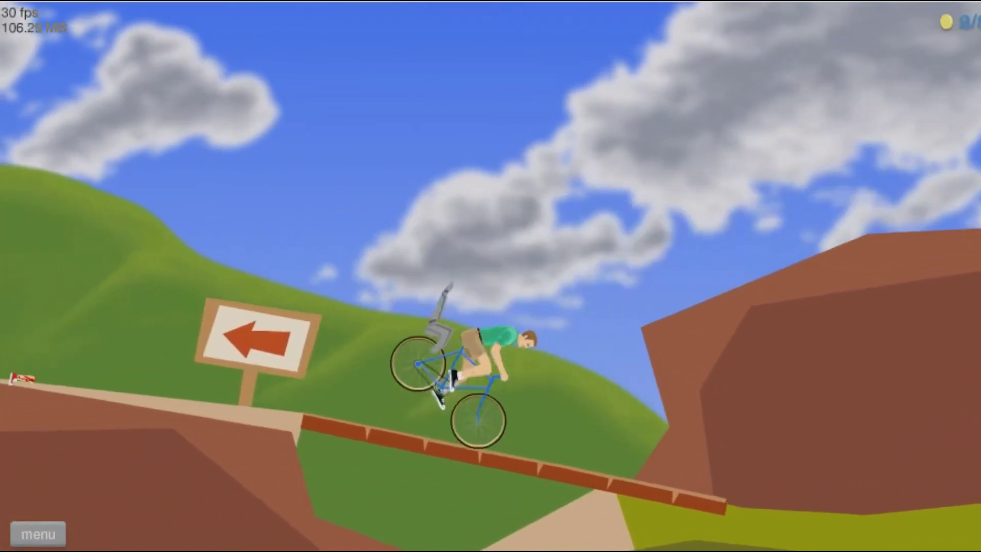
pyautogui.press('Down')
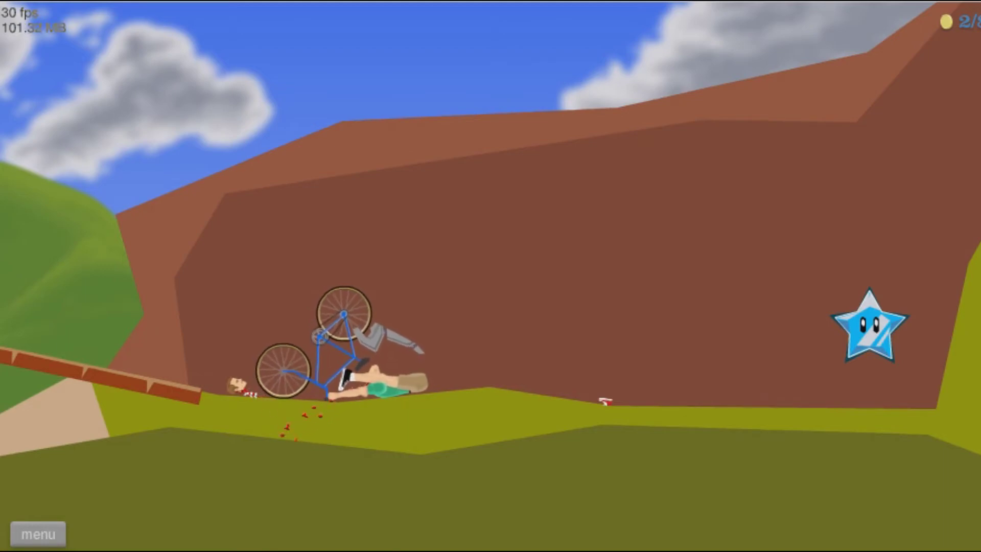
# Restart the level and climb the slope, recovering after the chomp ball strike
pyautogui.press('Return')
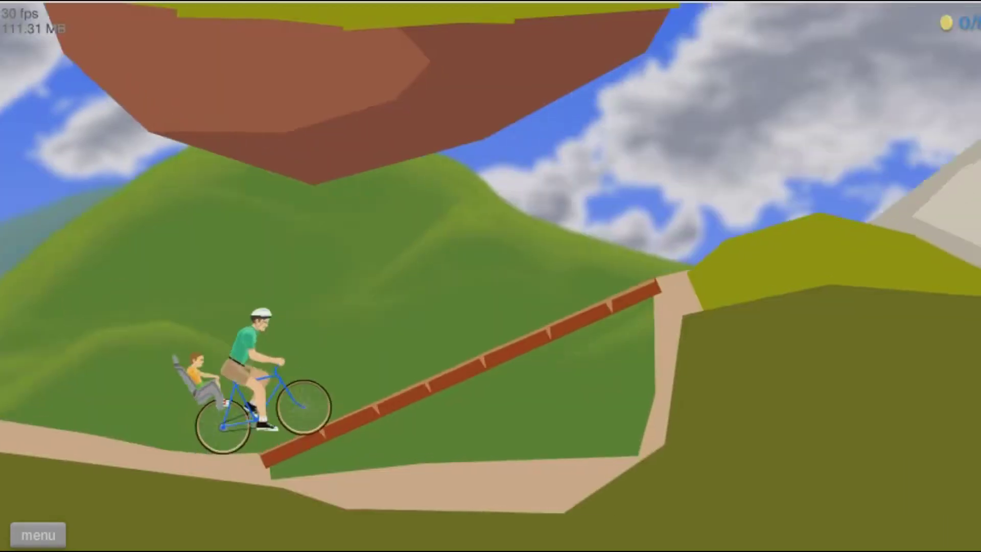
pyautogui.press('Up')
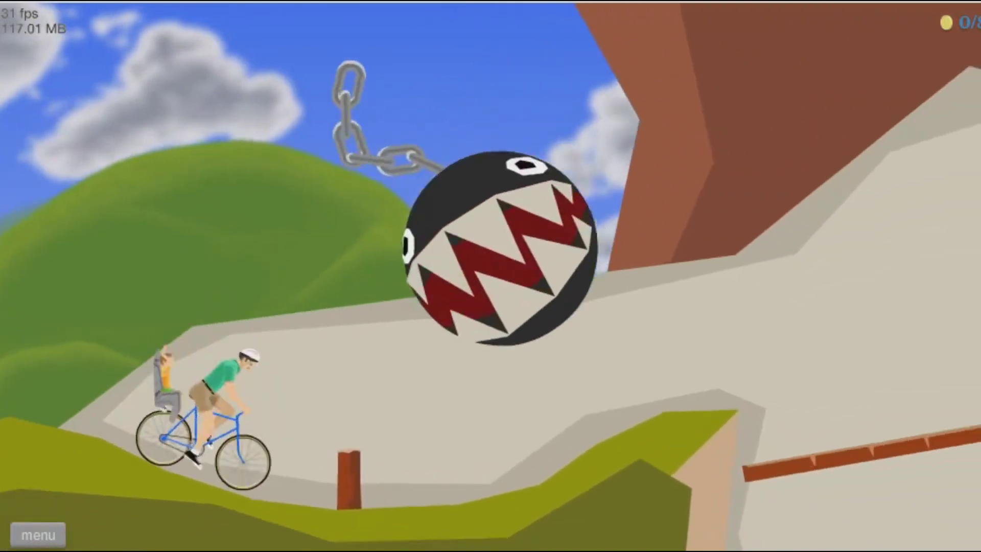
pyautogui.press('Up')
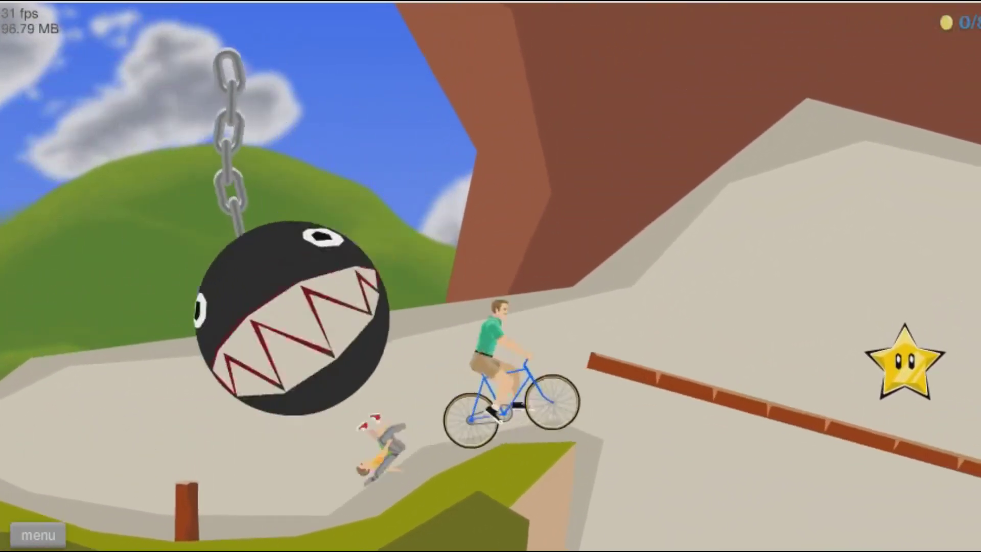
pyautogui.press('Right')
pyautogui.press('Down')
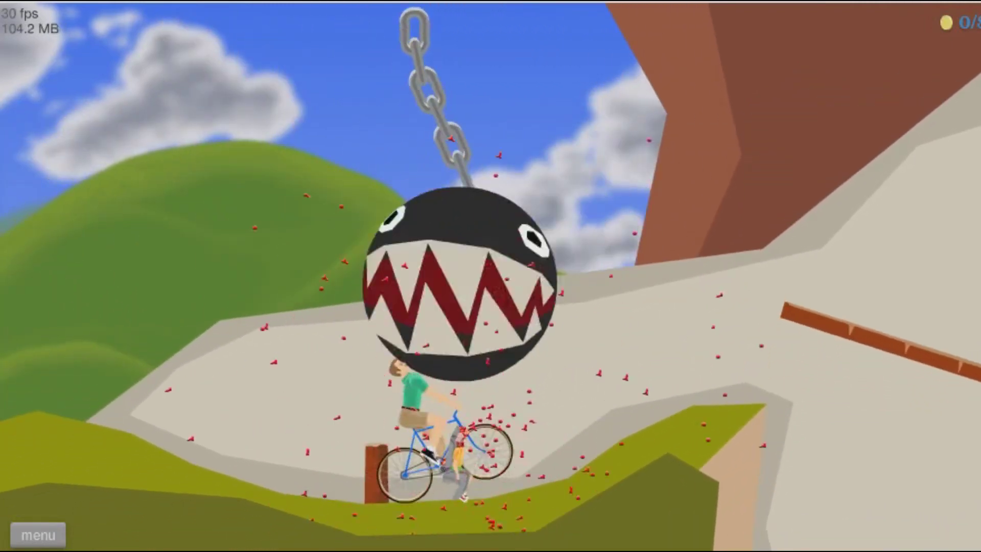
# Ride past the post onto the plank for the star, then drop into the dip
pyautogui.press('Up')
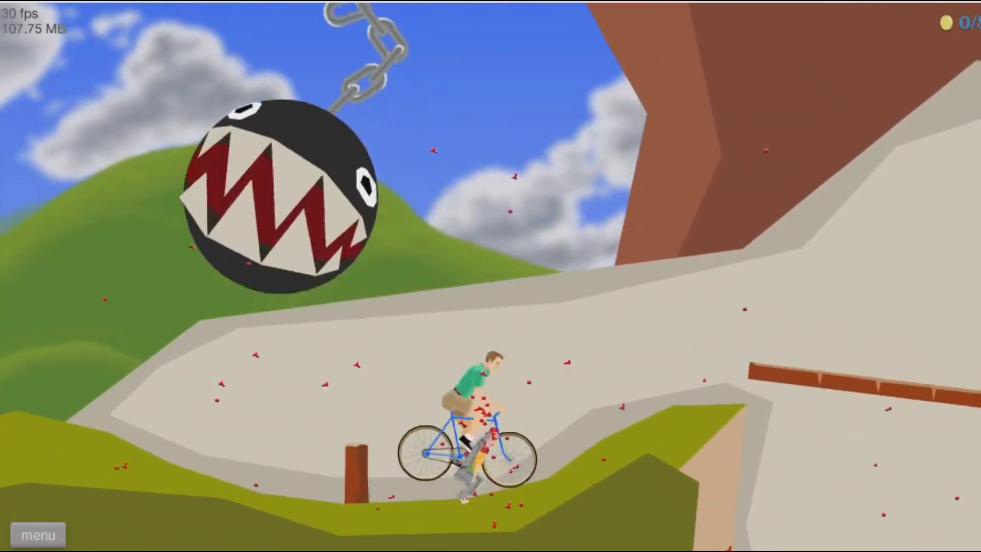
pyautogui.press('Up')
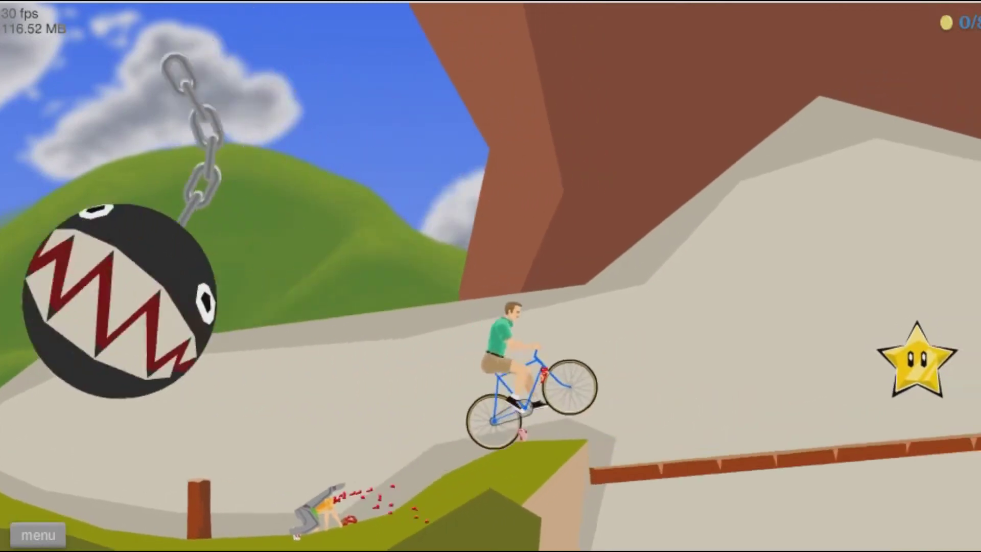
pyautogui.press('Up')
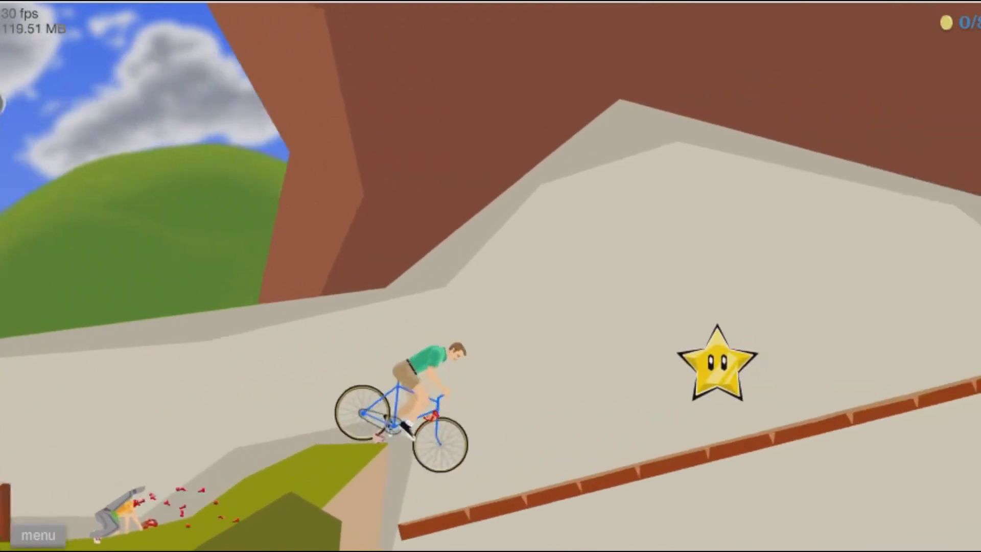
pyautogui.press('Up')
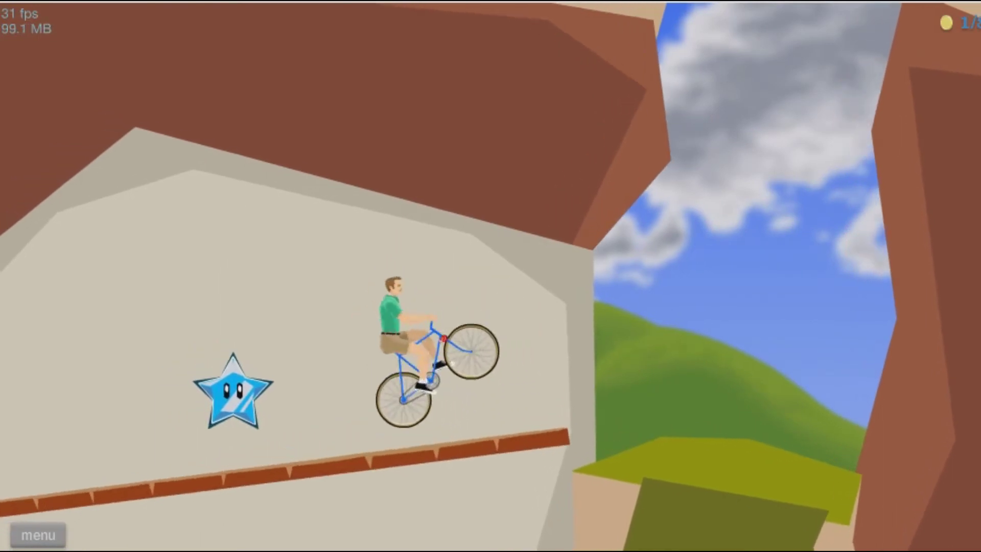
pyautogui.press('Up')
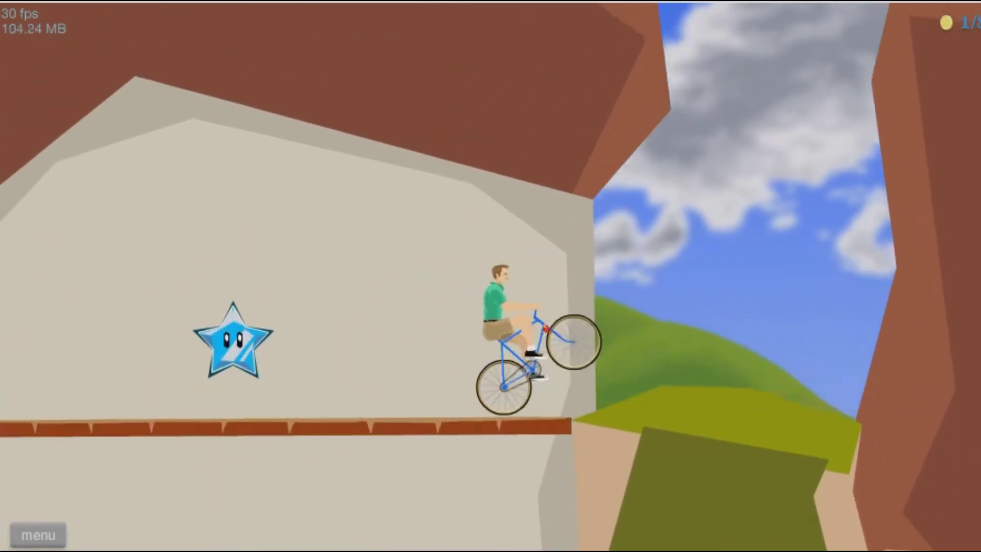
pyautogui.press('Up')
pyautogui.press('Up')
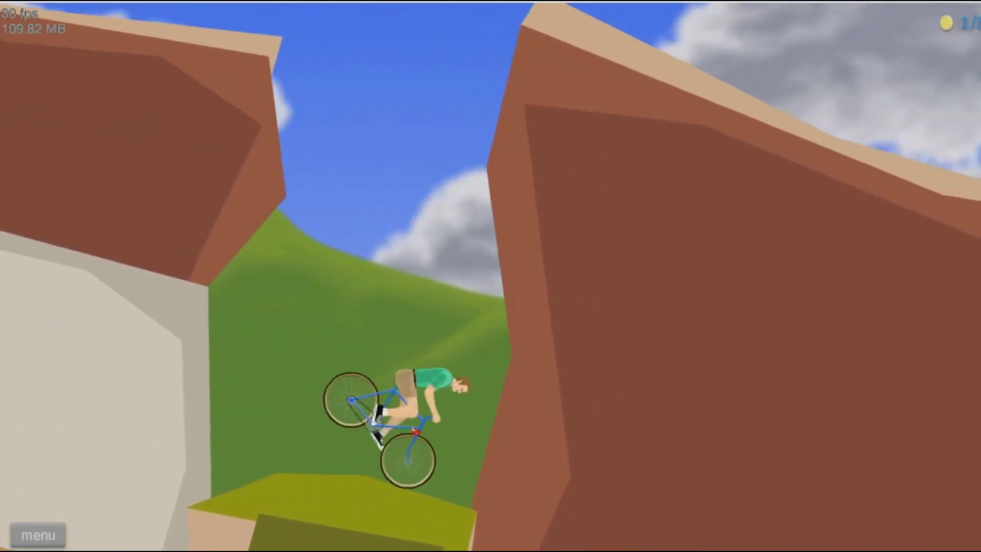
pyautogui.press('Up')
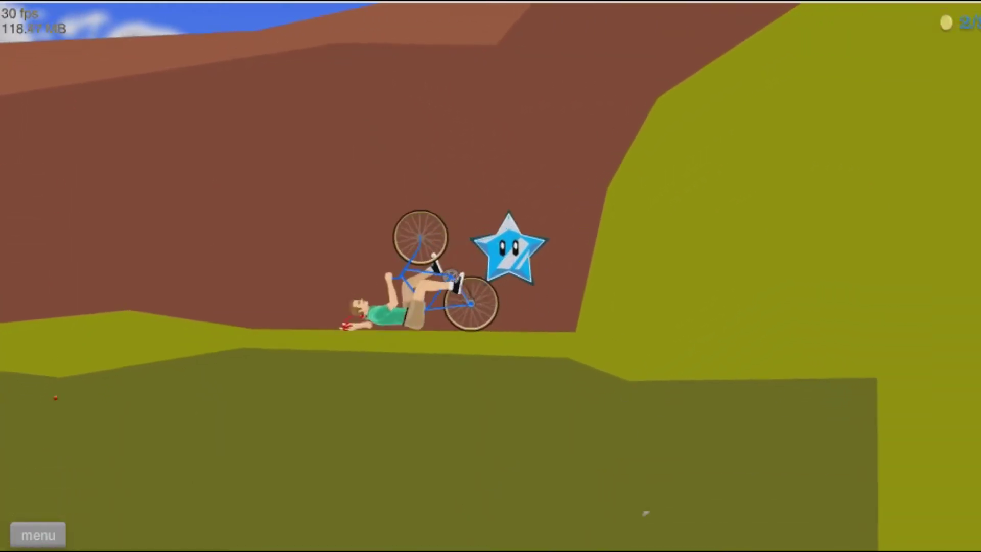
# Reverse over the gap into the boulder, then restart at the checkpoint and ride past the fence
pyautogui.press('Up')
pyautogui.press('Down')
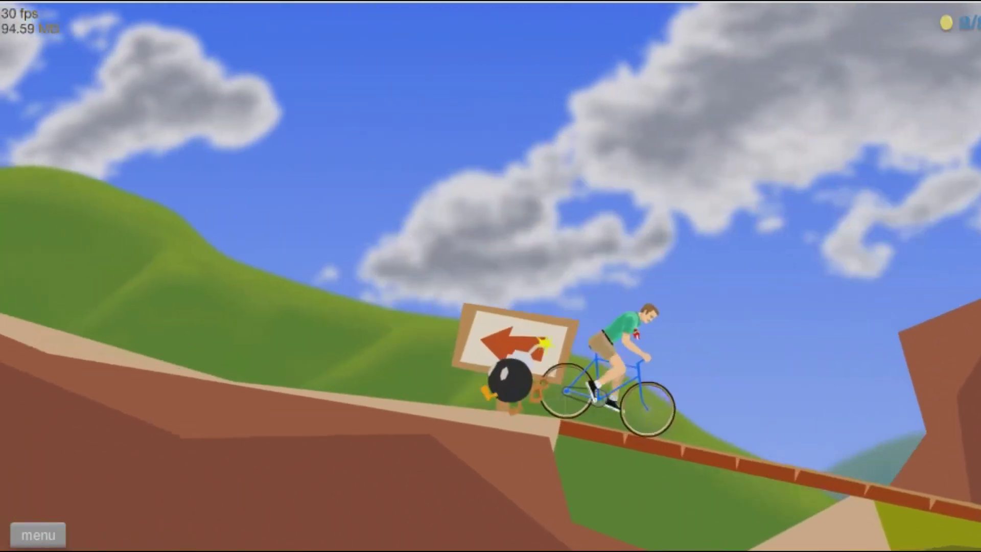
pyautogui.press('Down')
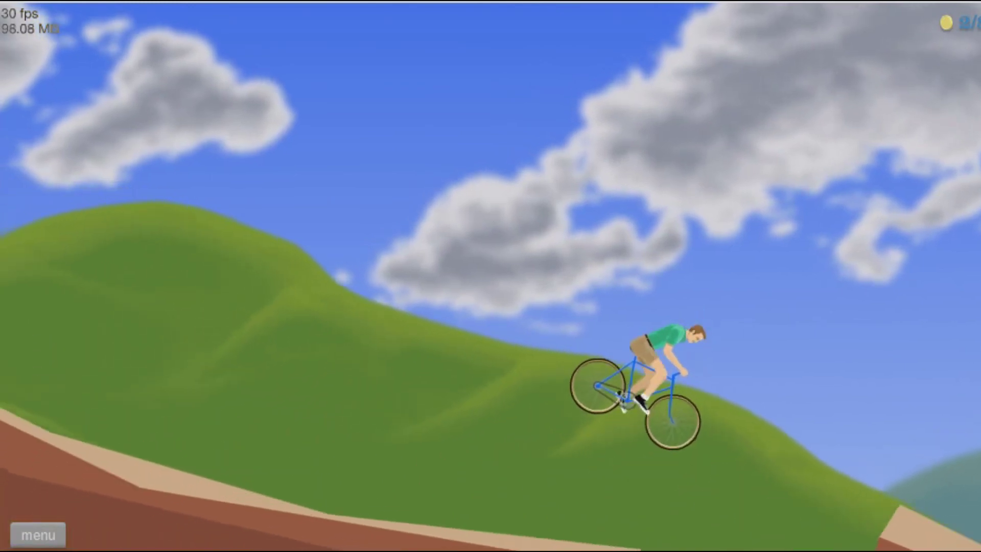
pyautogui.press('Down')
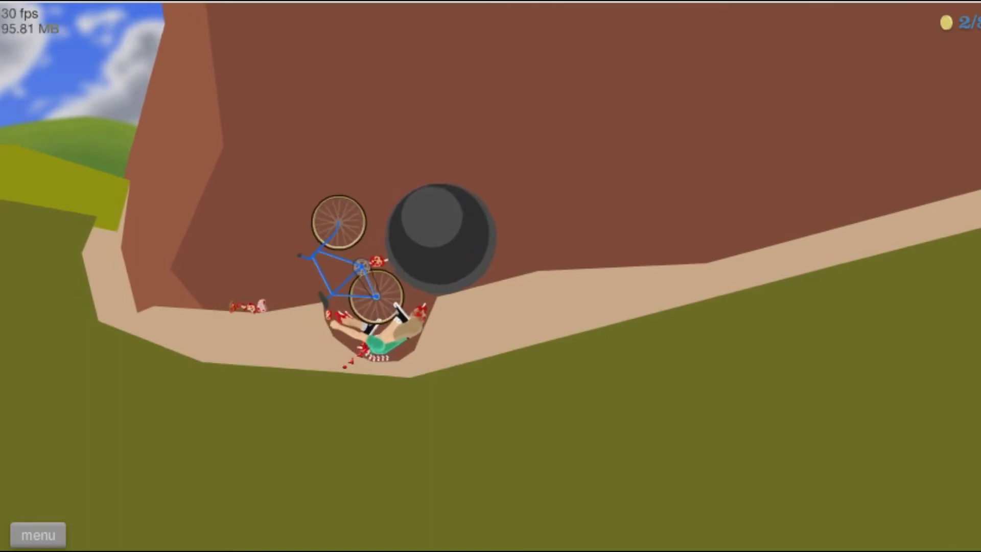
pyautogui.press('Return')
pyautogui.press('Up')
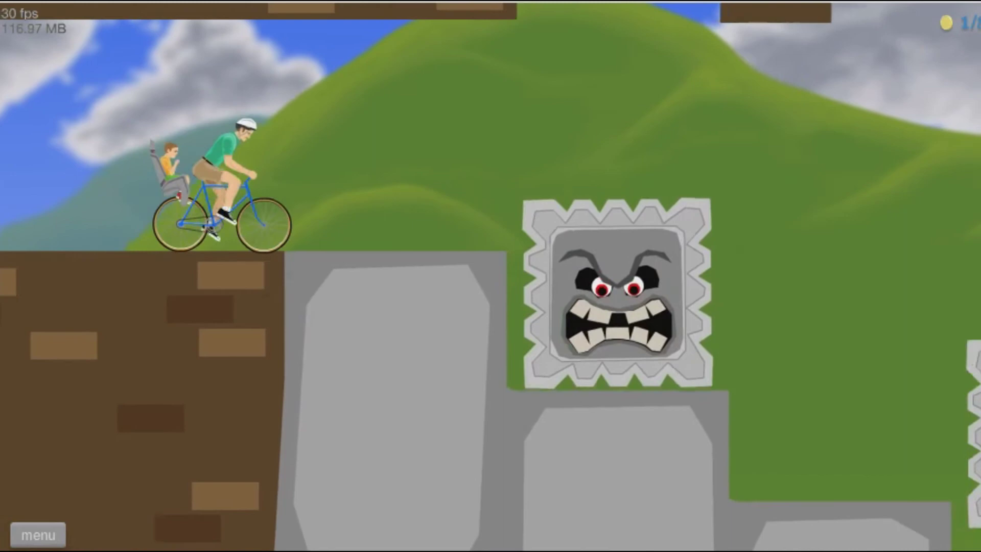
# Ride left across the bricks onto the grey blocks past the Thwomp
pyautogui.press('Left')
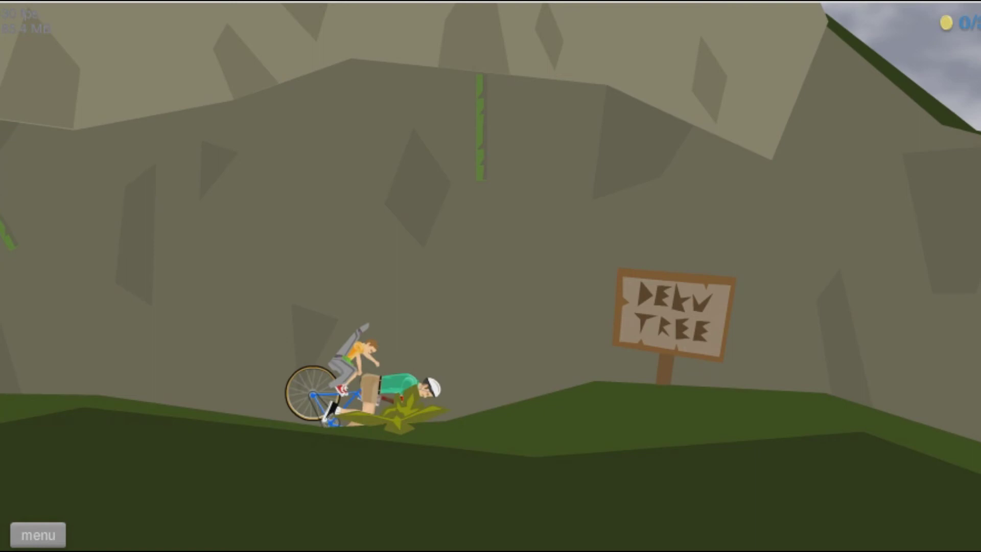
# Respawn, then restart the Ocarina of Time HD level from its pause options
pyautogui.press('Return')
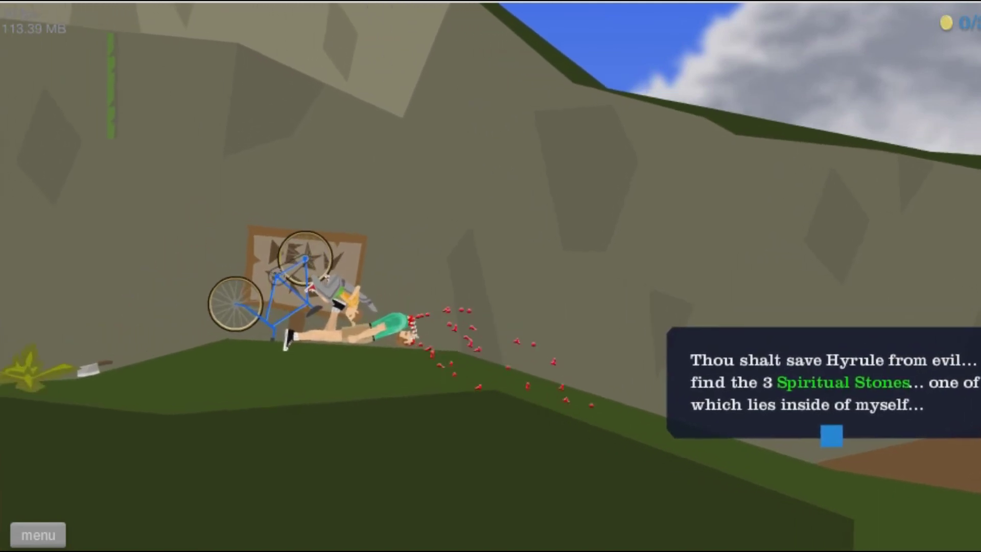
pyautogui.press('Escape')
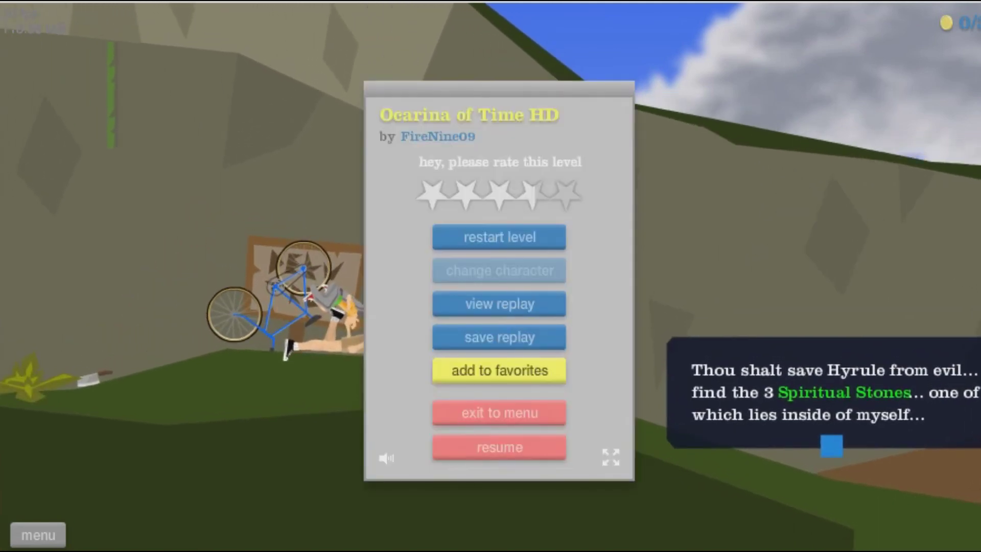
pyautogui.press('Return')
# Ride past the Kokiri Shop, through the water, and past Gohma off the ledge
pyautogui.press('Up')
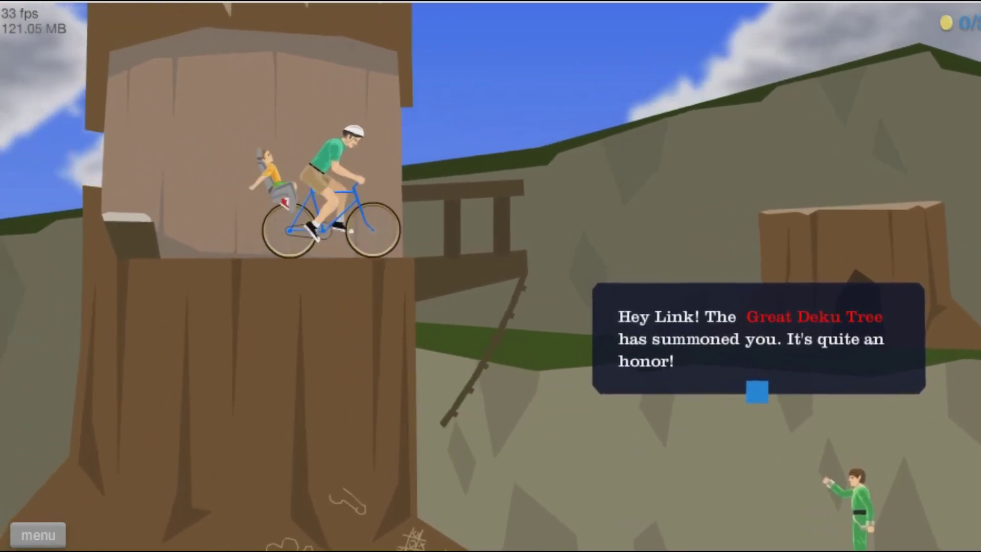
pyautogui.press('Up')
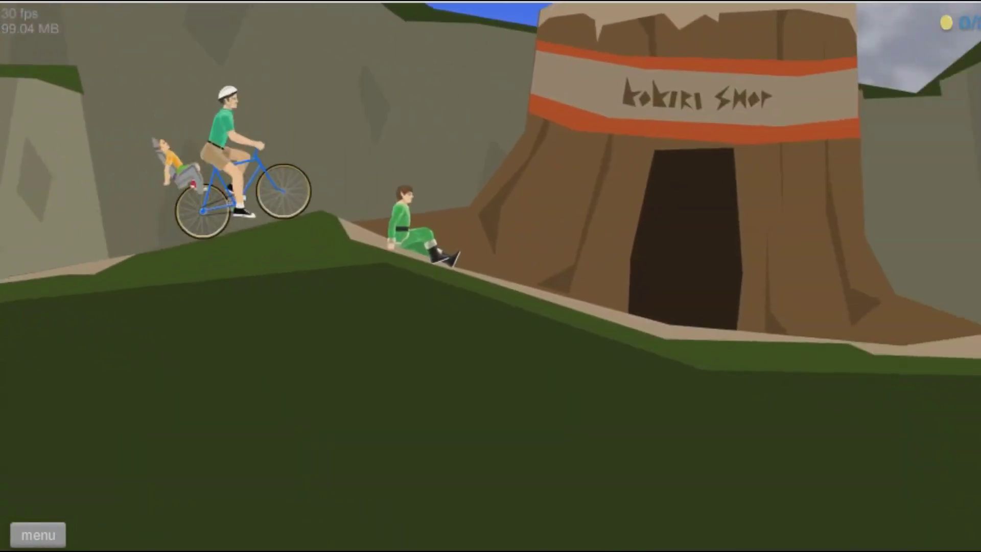
pyautogui.press('Up')
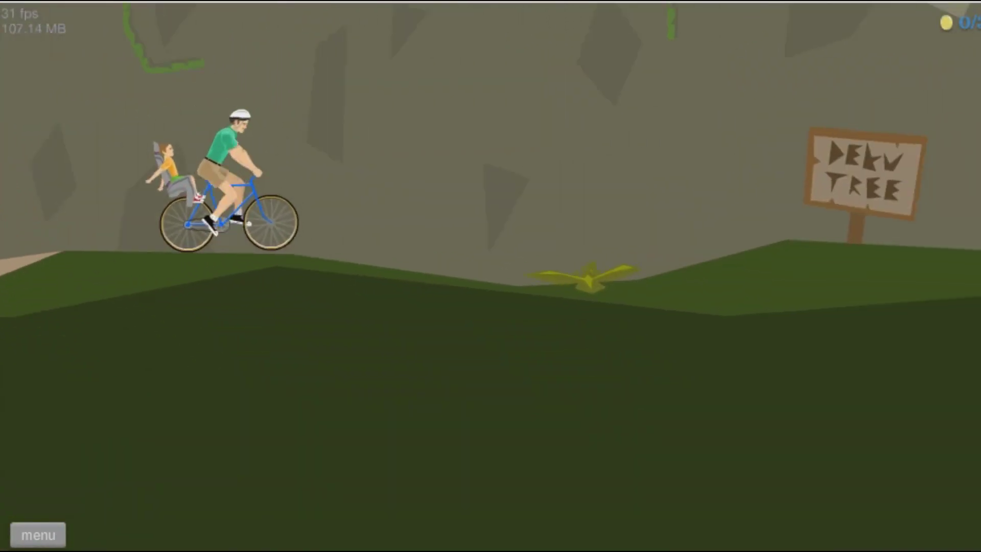
pyautogui.press('Up')
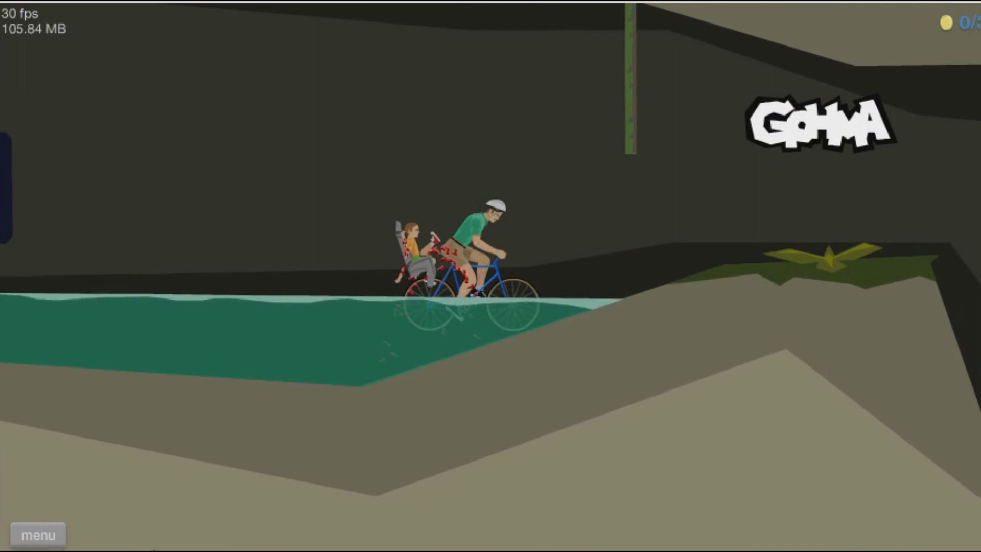
pyautogui.press('Up')
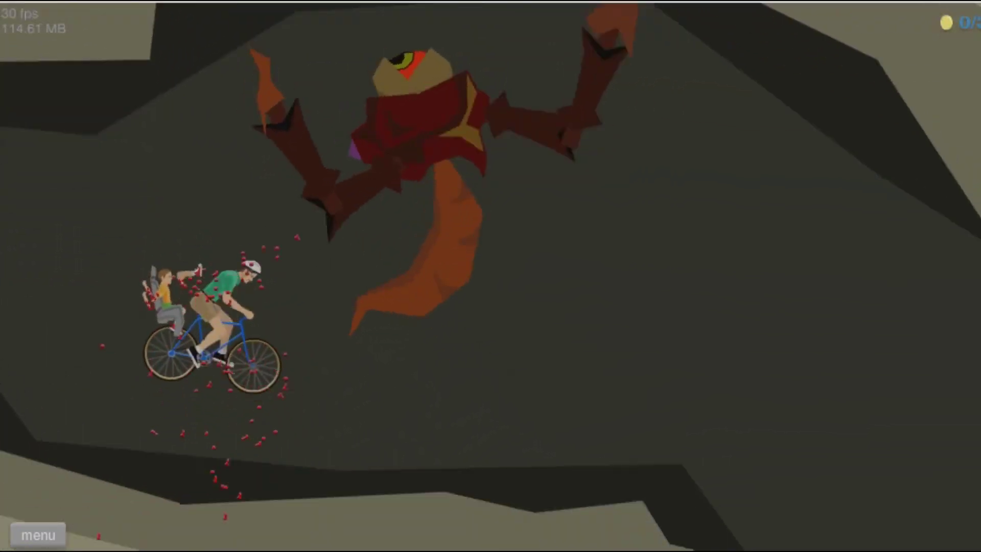
pyautogui.press('Up')
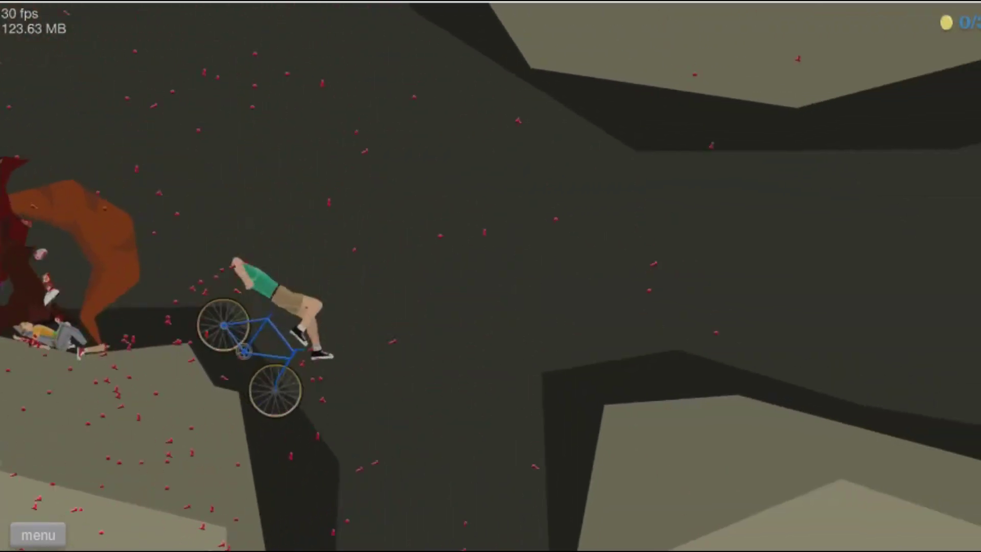